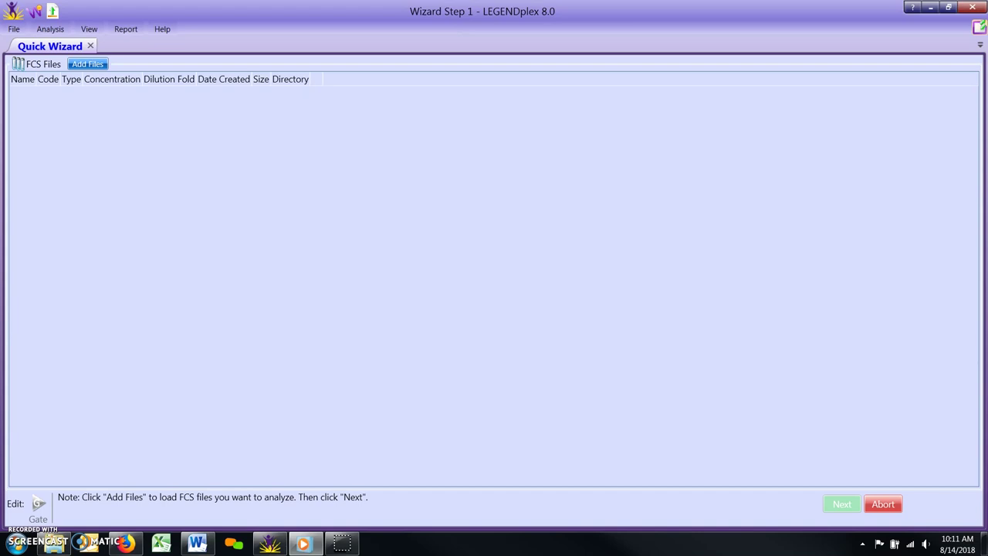
Step: Open the Add Files dialog on the LEGENDplex Data folder of standard and sample .fcs files
{"action": "left_click", "coordinate": [95, 66]}
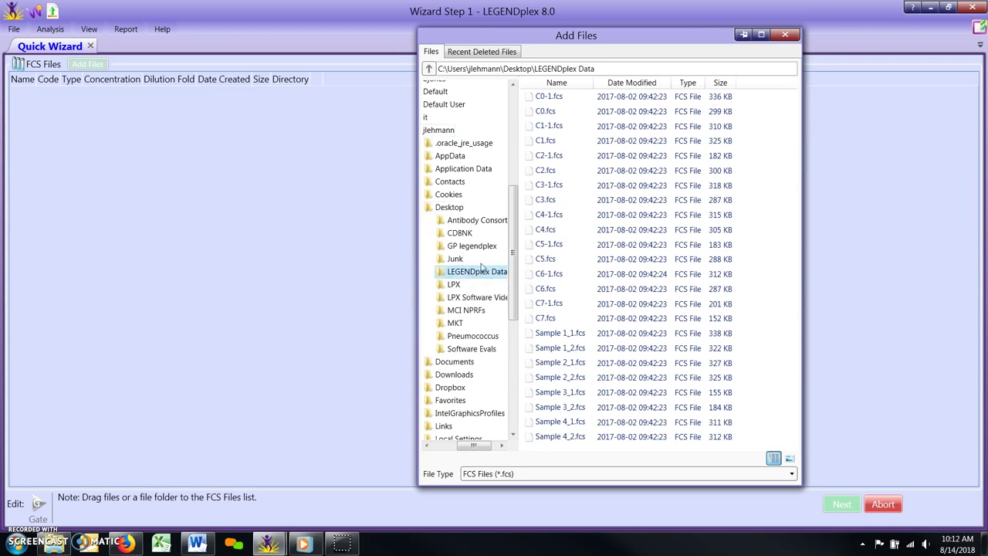
Step: Drag C0-1.fcs through Sample 4_2.fcs into the wizard list as F001–F024, then close the picker
{"action": "left_click", "coordinate": [549, 98]}
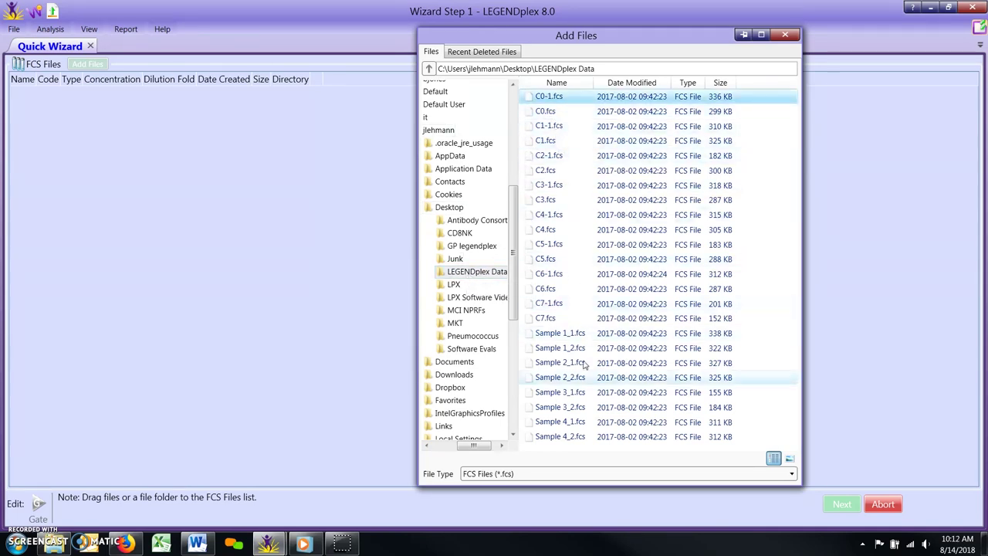
{"action": "left_click", "coordinate": [572, 440], "text": "shift"}
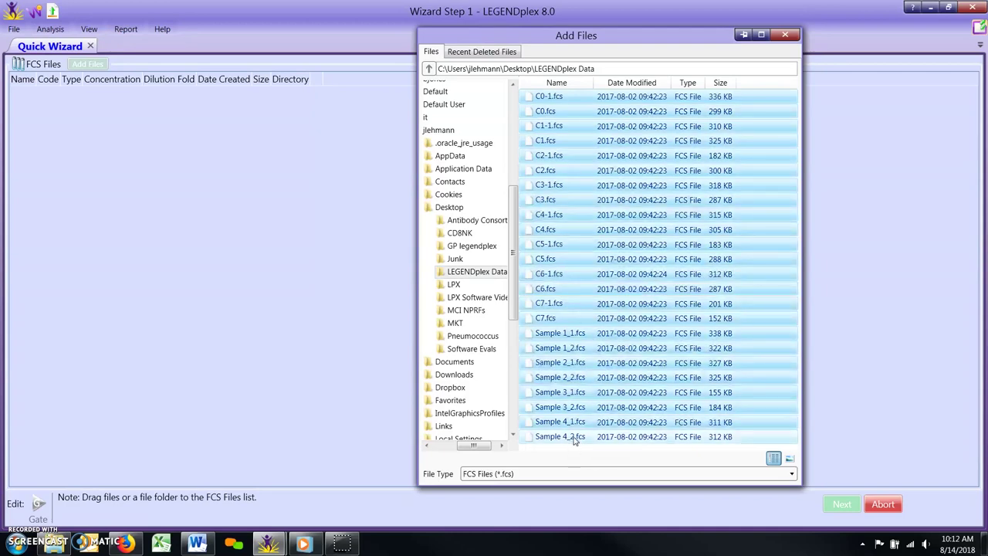
{"action": "left_click_drag", "start_coordinate": [574, 441], "coordinate": [320, 380]}
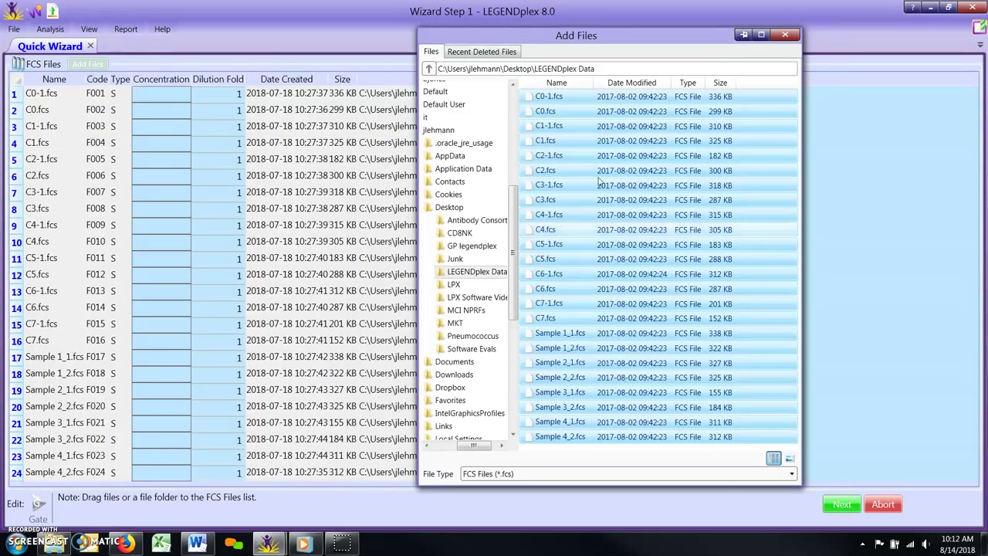
{"action": "left_click", "coordinate": [785, 36]}
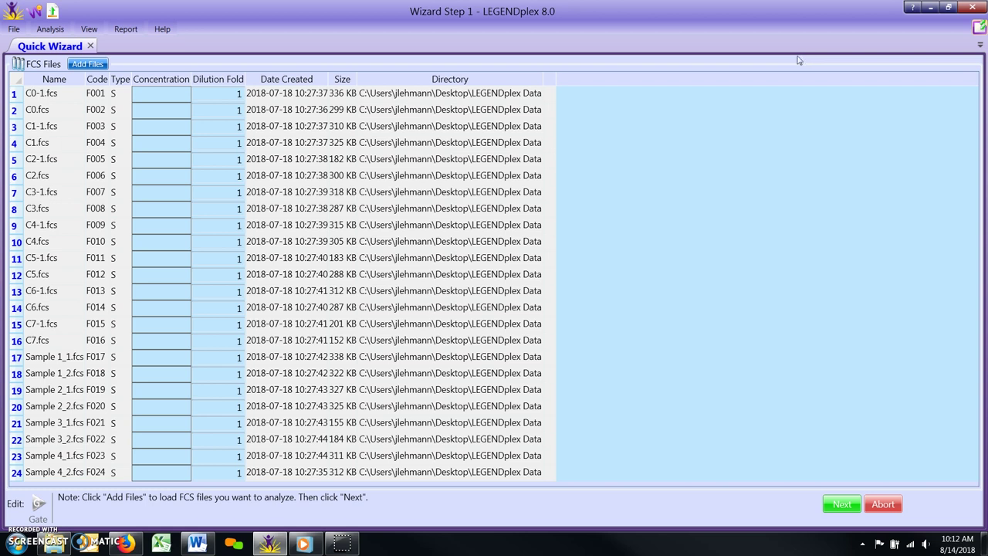
Step: Sort the 24 files ascending by name, C0.fcs first, and advance to the next wizard step
{"action": "left_click", "coordinate": [56, 82]}
{"action": "left_click", "coordinate": [57, 81]}
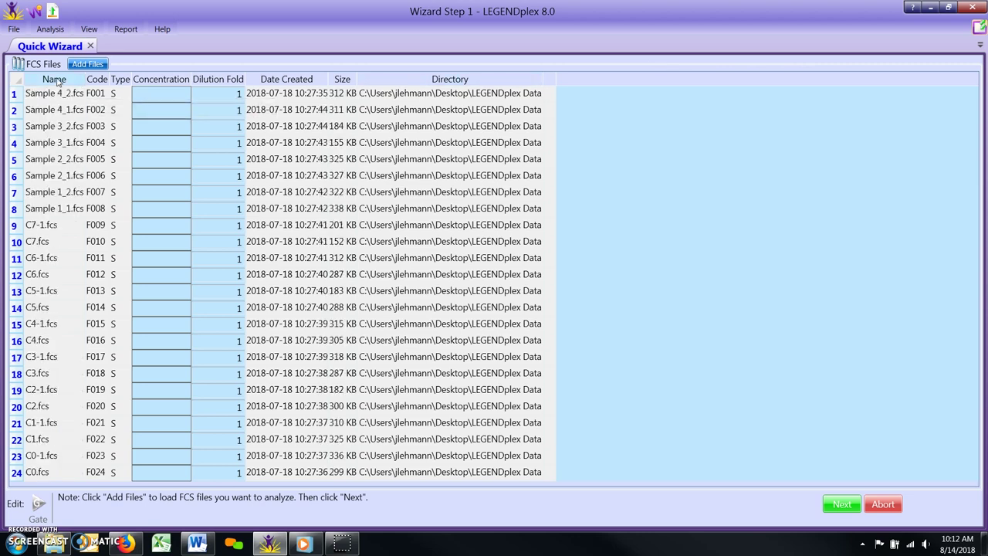
{"action": "left_click", "coordinate": [57, 81]}
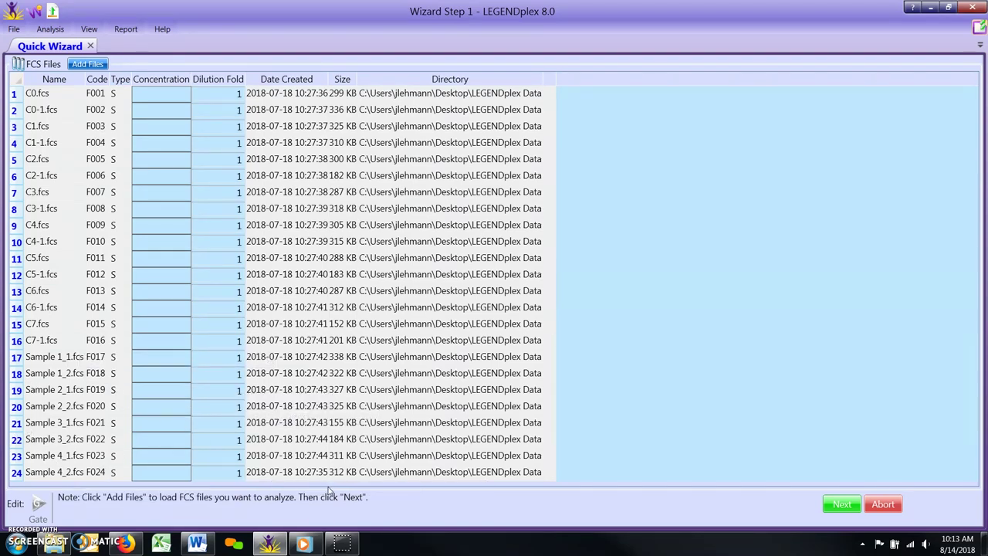
{"action": "left_click", "coordinate": [840, 504]}
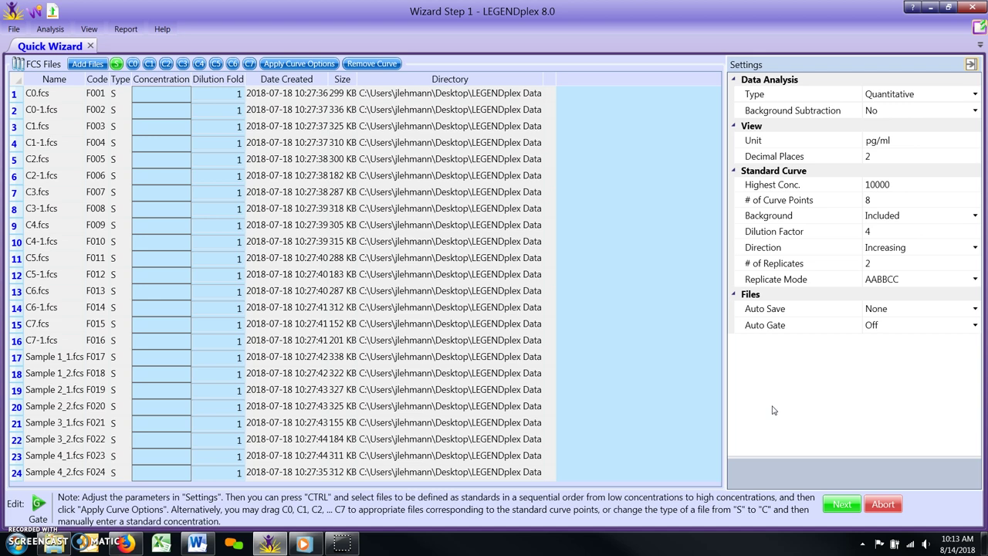
Step: View the Highest Conc. help and select its 10000 pg/ml value to confirm it
{"action": "left_click", "coordinate": [748, 188]}
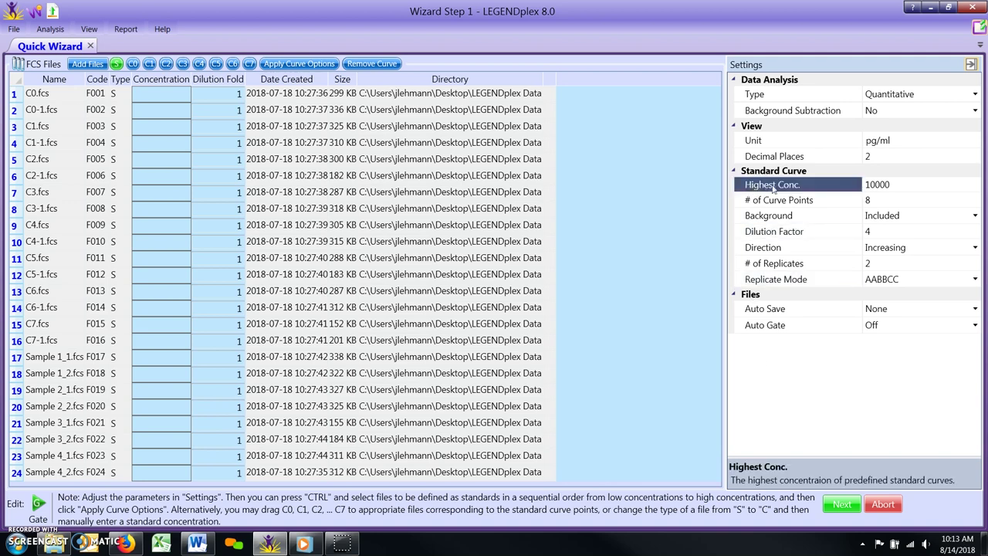
{"action": "left_click", "coordinate": [883, 184]}
{"action": "double_click", "coordinate": [898, 184]}
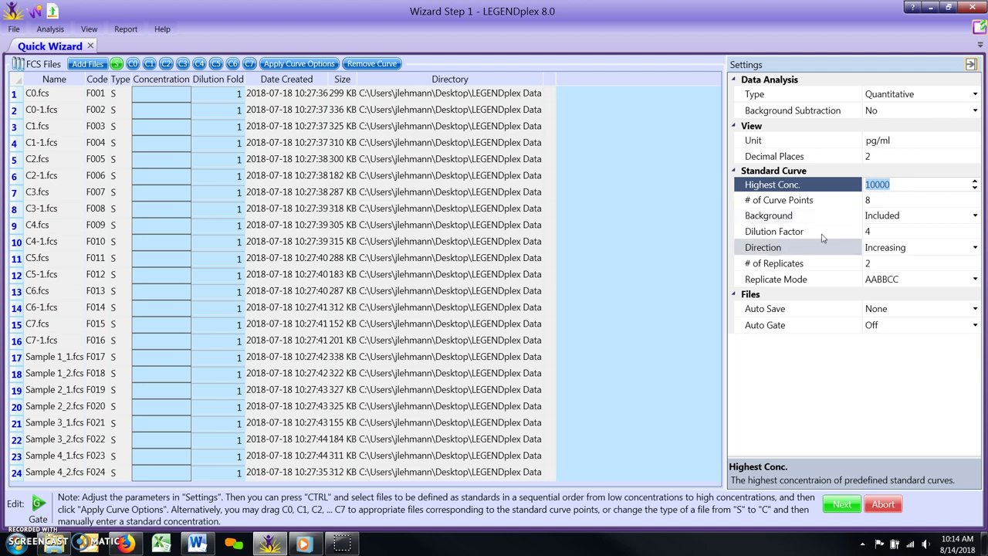
{"action": "left_click", "coordinate": [794, 250]}
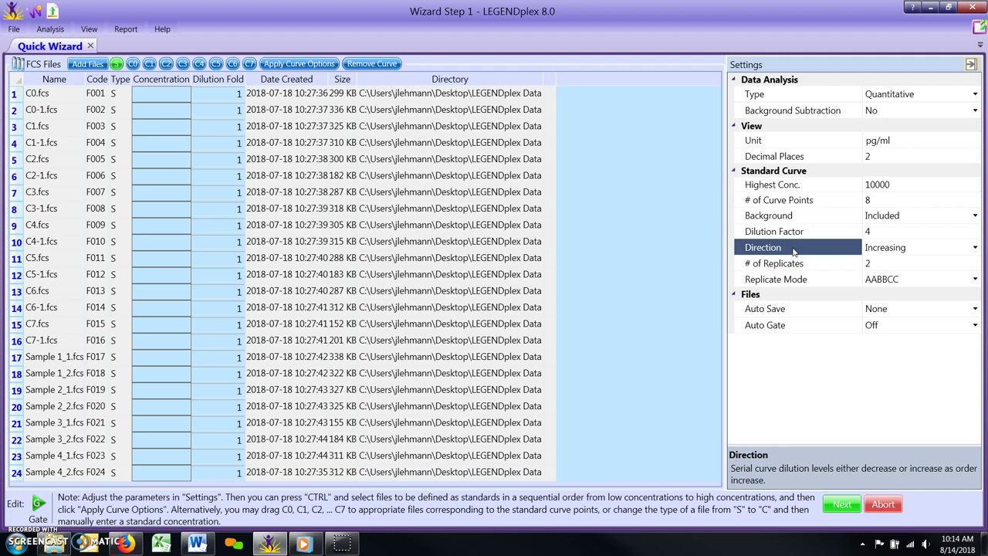
{"action": "left_click", "coordinate": [871, 250]}
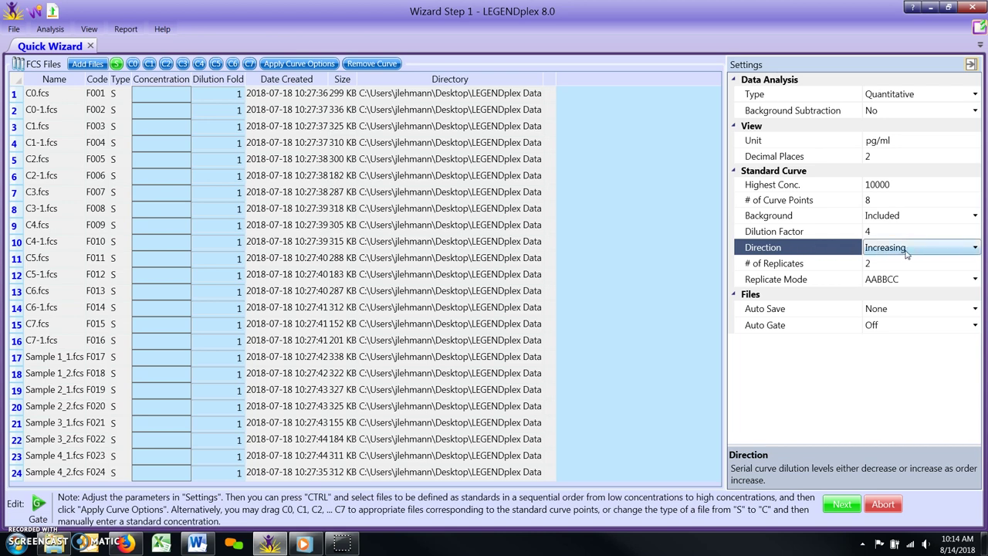
{"action": "left_click", "coordinate": [976, 249]}
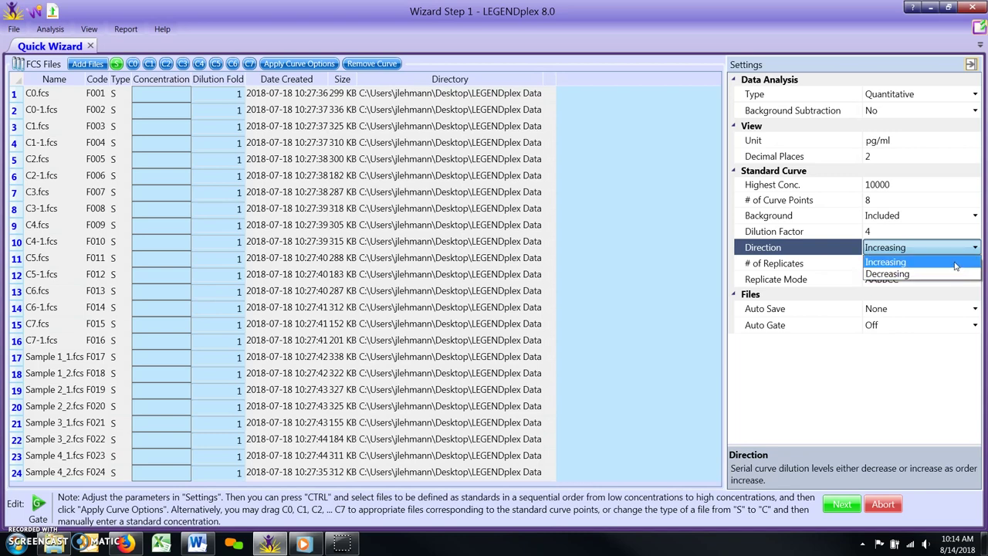
{"action": "left_click", "coordinate": [956, 265]}
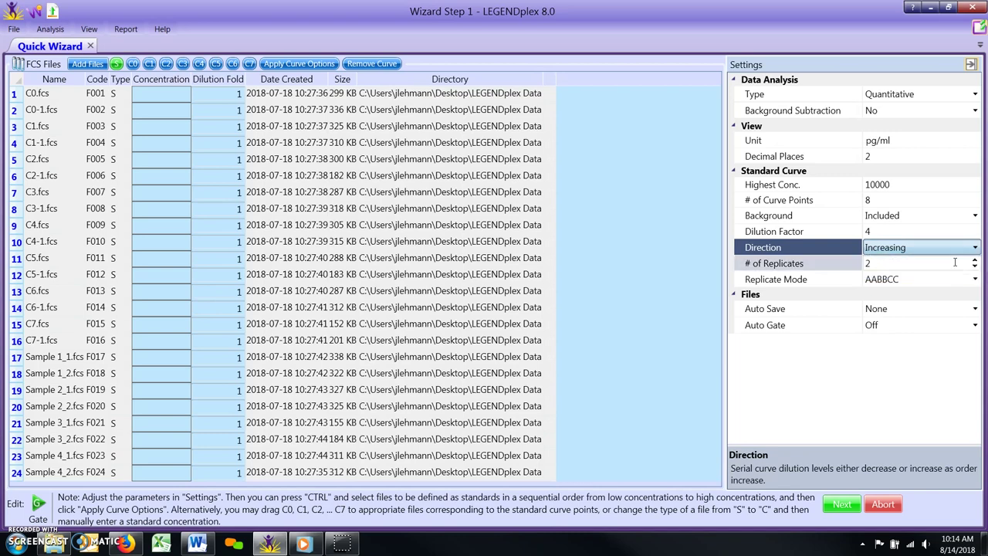
{"action": "left_click", "coordinate": [806, 265]}
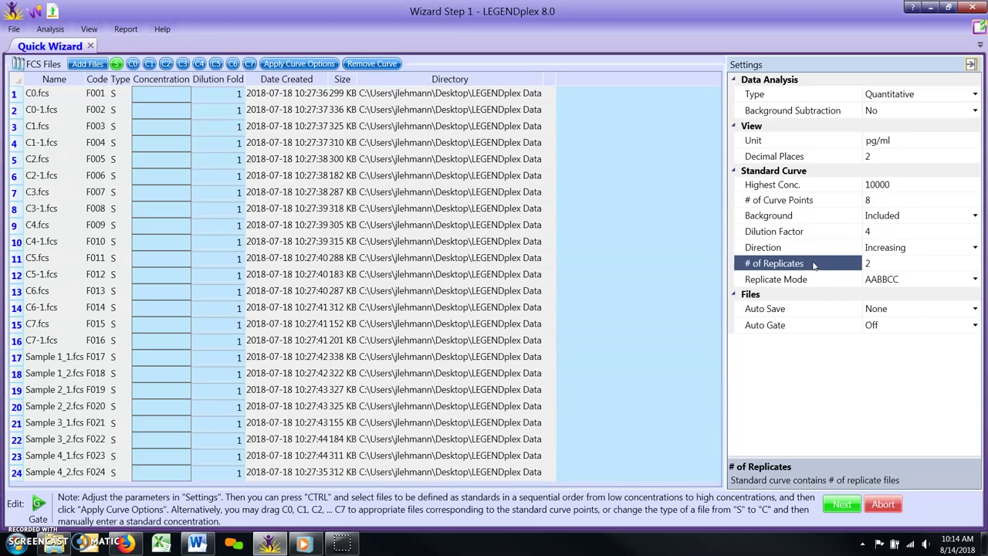
{"action": "left_click", "coordinate": [879, 263]}
{"action": "double_click", "coordinate": [879, 263]}
{"action": "left_click", "coordinate": [847, 279]}
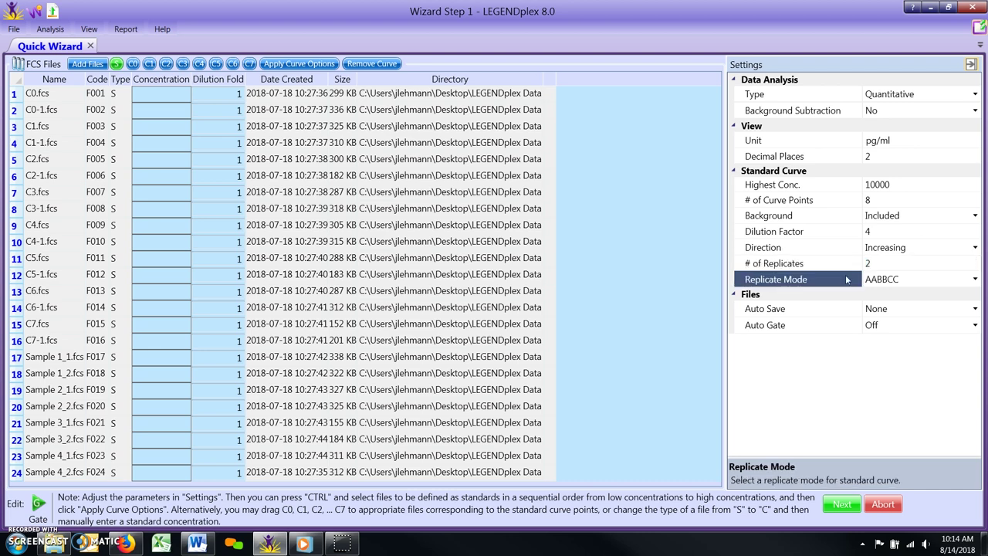
{"action": "left_click", "coordinate": [958, 281]}
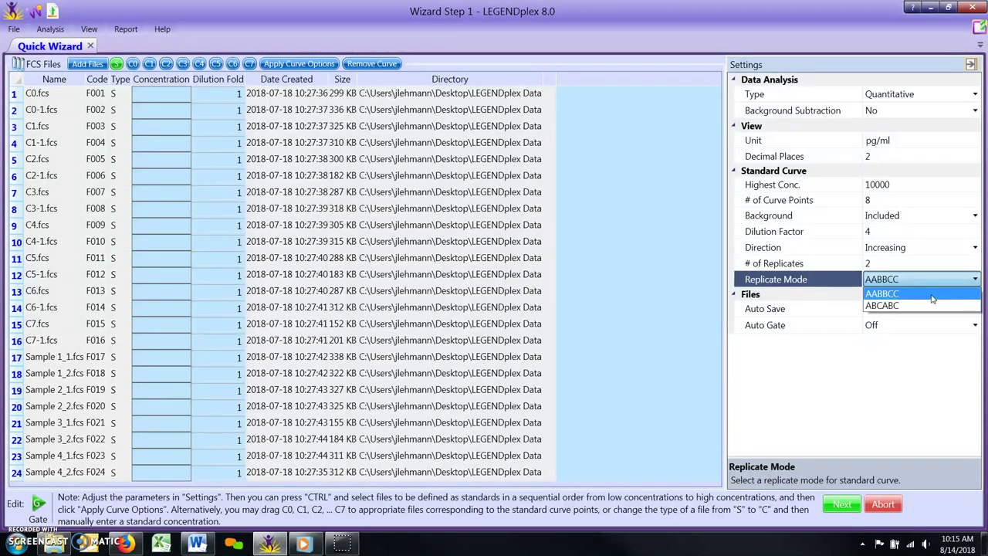
{"action": "left_click", "coordinate": [931, 294]}
{"action": "left_click", "coordinate": [810, 310]}
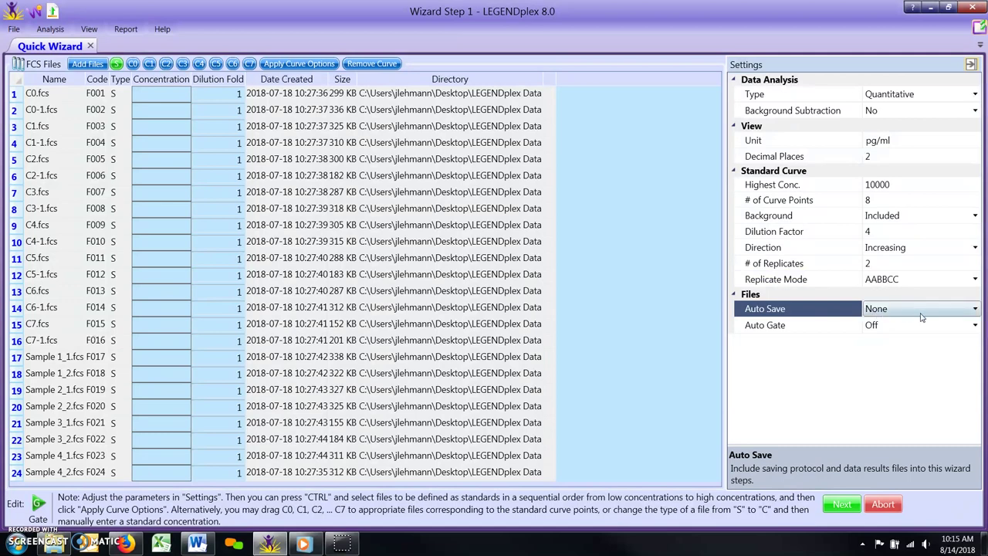
{"action": "left_click", "coordinate": [974, 310]}
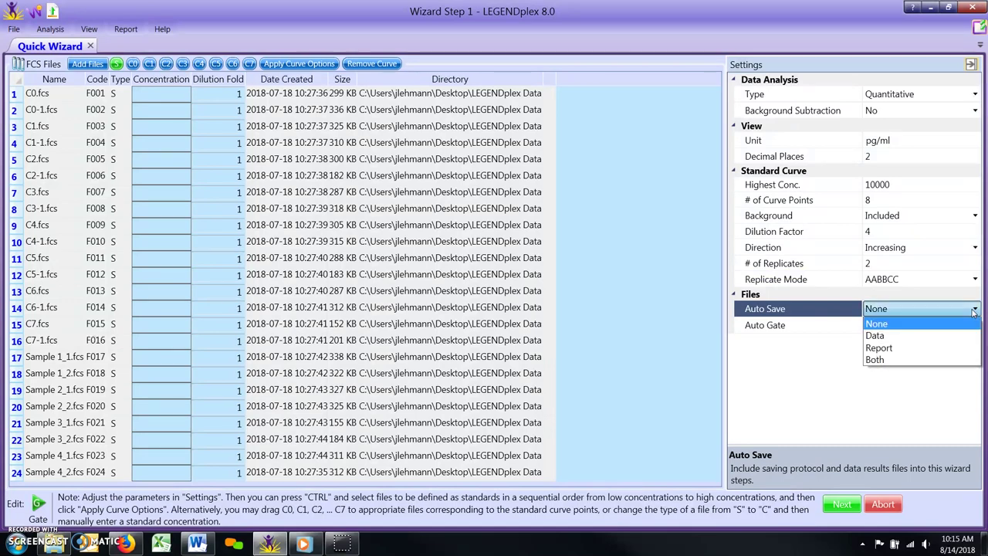
{"action": "left_click", "coordinate": [926, 325]}
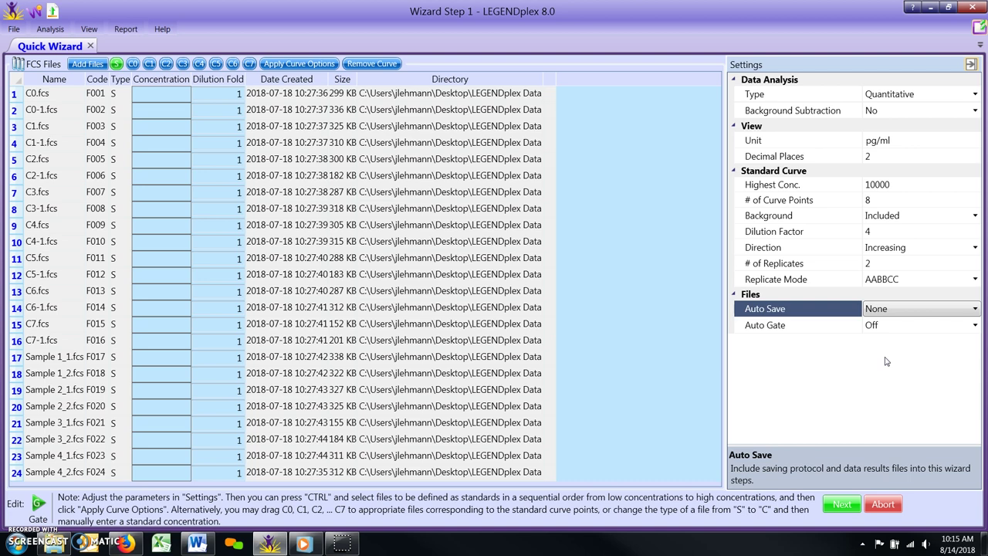
{"action": "key", "text": "F1"}
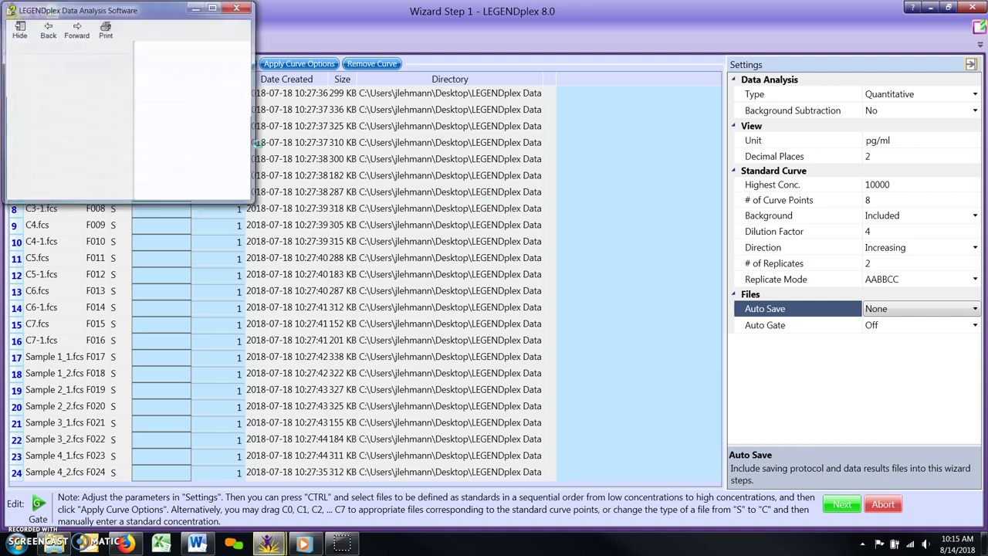
{"action": "left_click", "coordinate": [57, 78]}
{"action": "type", "text": "q"}
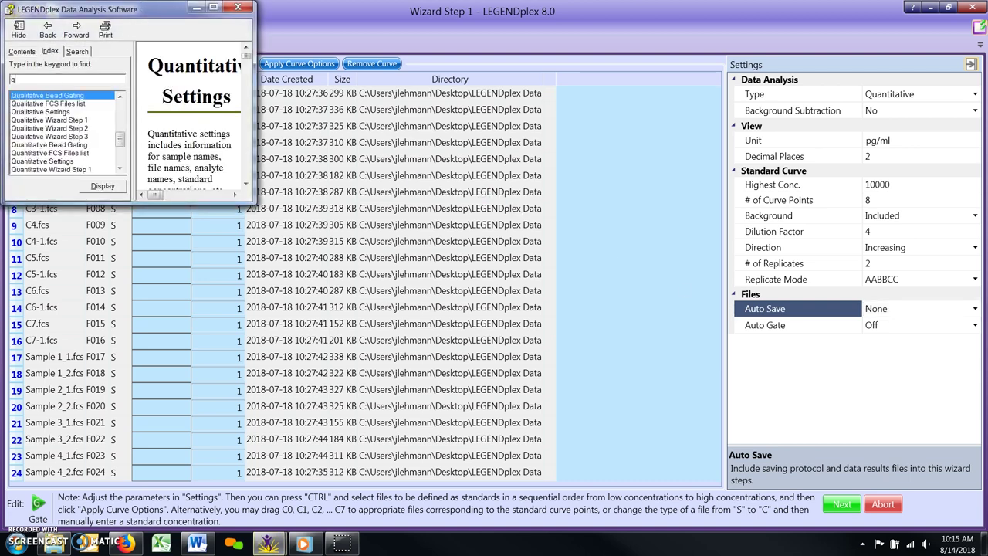
{"action": "type", "text": "uantitative settings"}
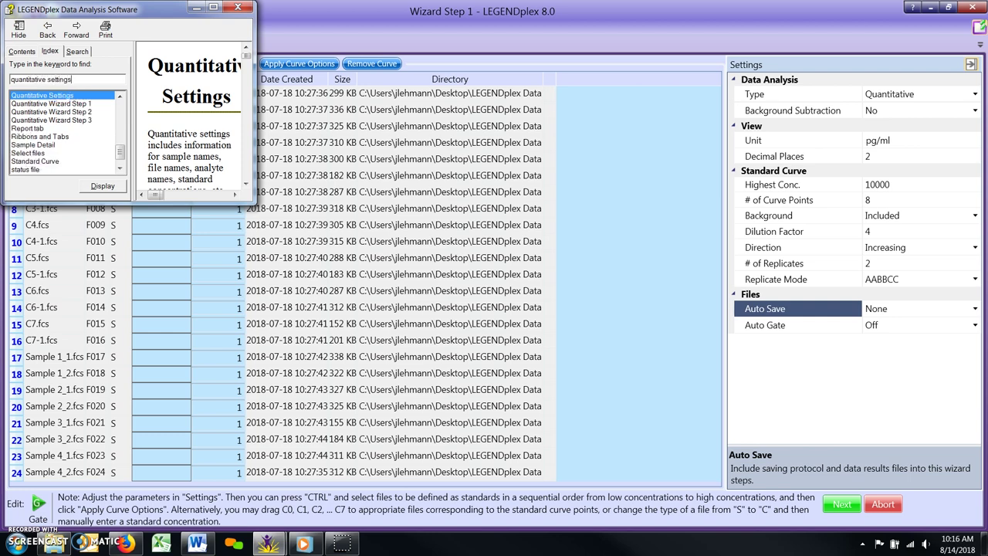
{"action": "left_click", "coordinate": [246, 9]}
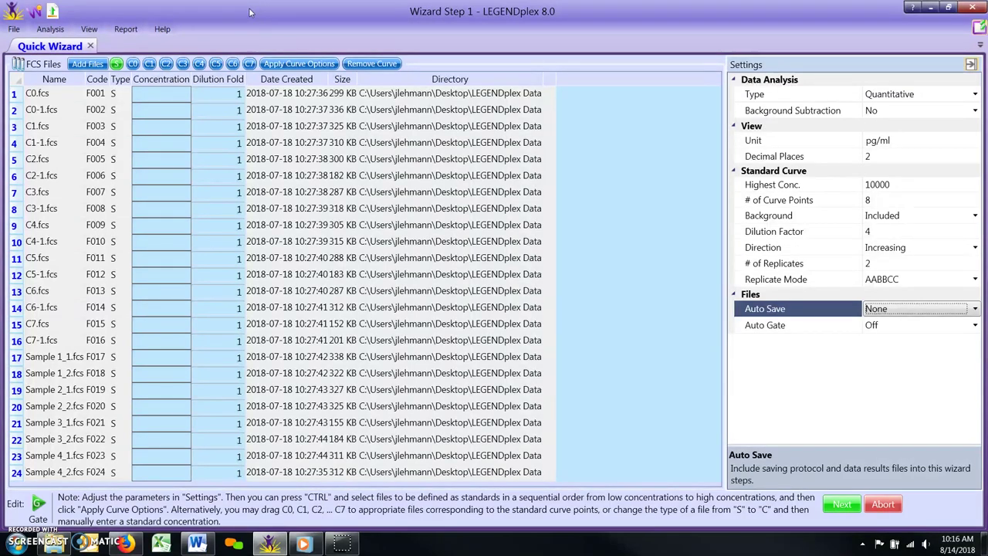
Step: Select standards C0 through C7-1, test applying and removing the curve, then mark C7-1.fcs as C7 and apply
{"action": "left_click", "coordinate": [53, 94]}
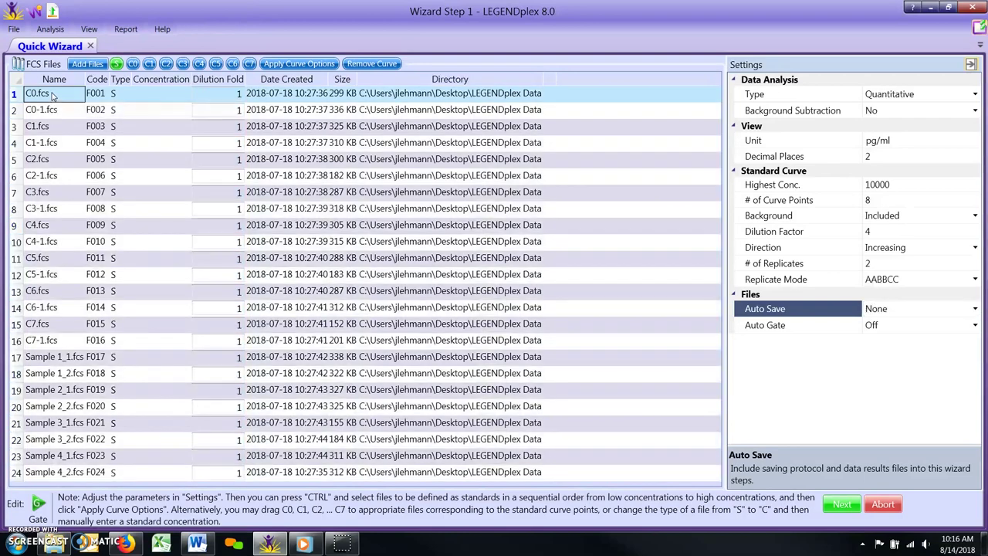
{"action": "left_click", "coordinate": [40, 343], "text": "shift"}
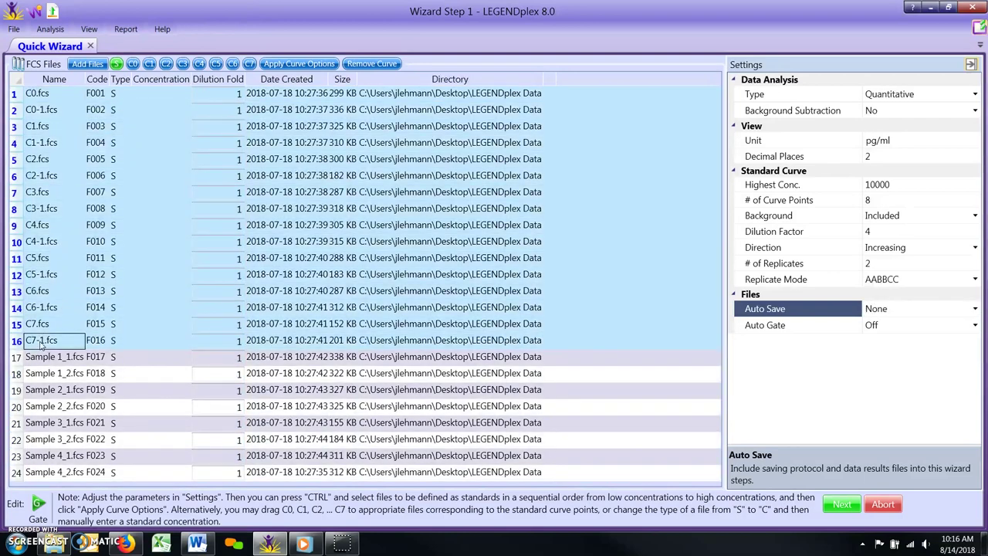
{"action": "left_click", "coordinate": [297, 65]}
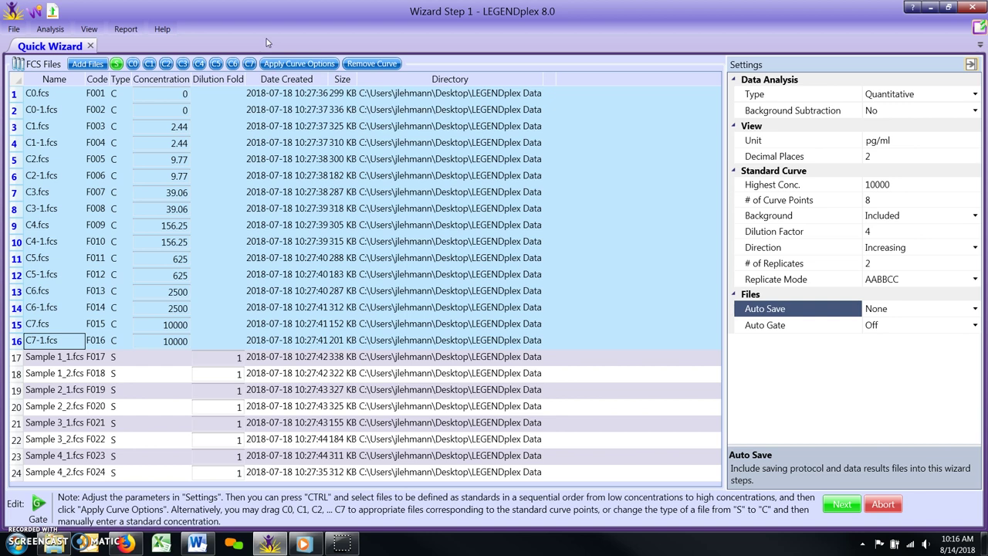
{"action": "left_click", "coordinate": [377, 67]}
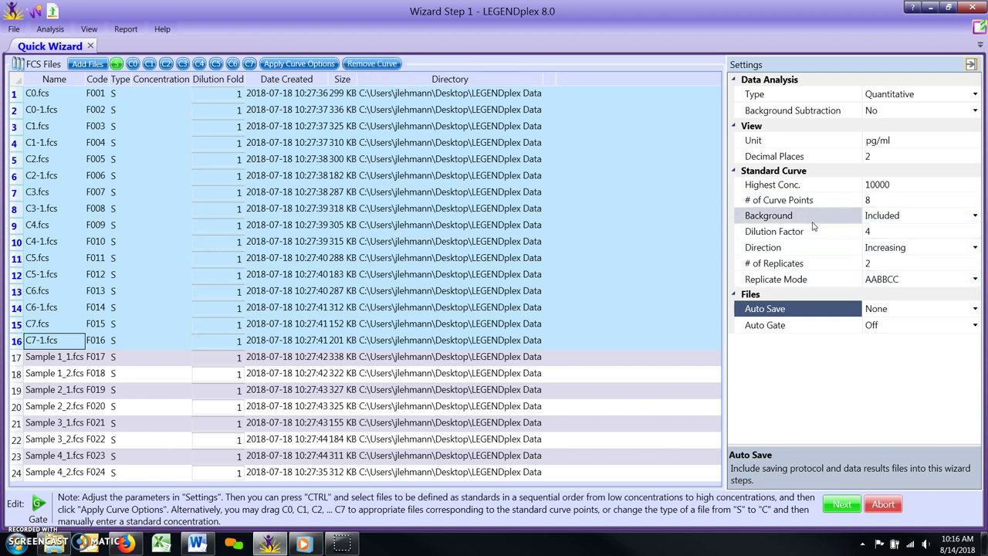
{"action": "left_click", "coordinate": [309, 64]}
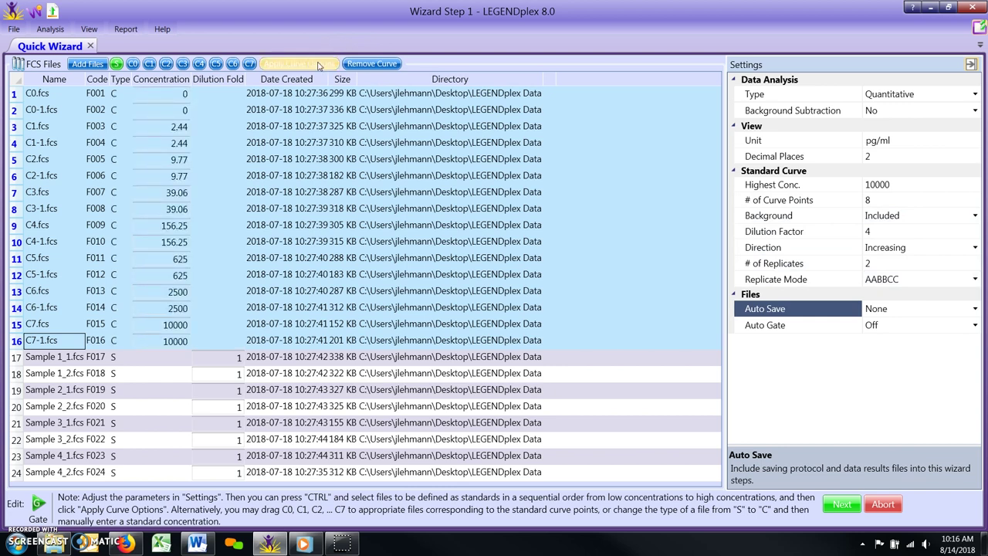
{"action": "left_click", "coordinate": [367, 64]}
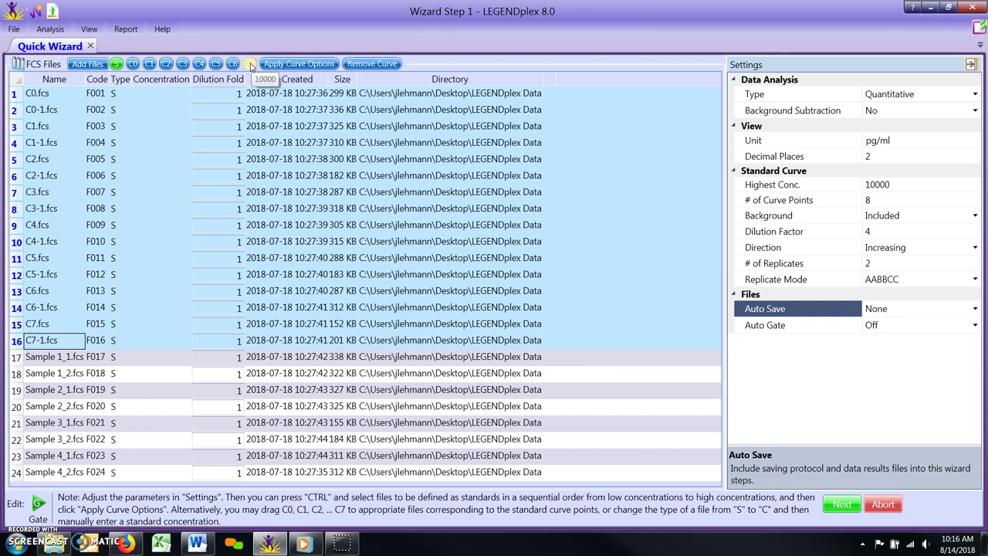
{"action": "left_click_drag", "start_coordinate": [249, 65], "coordinate": [159, 346]}
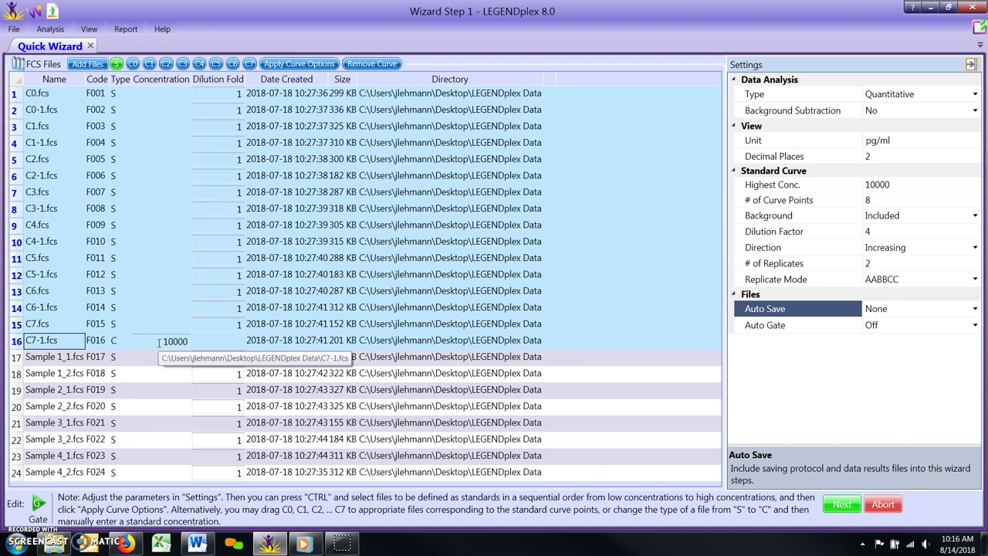
{"action": "left_click", "coordinate": [291, 64]}
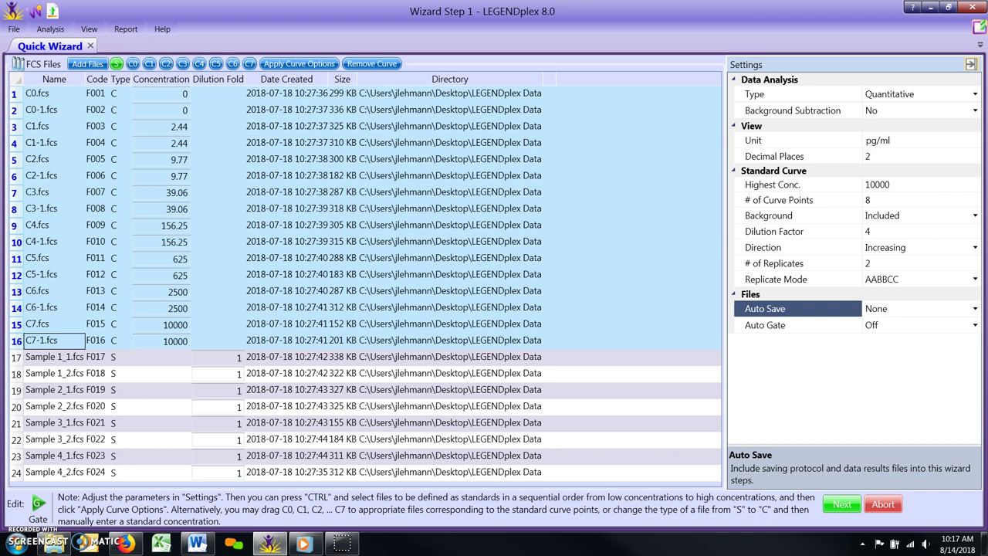
Step: Select Sample 1_1.fcs and Sample 1_2.fcs together and bring up their actions menu
{"action": "left_click", "coordinate": [50, 360]}
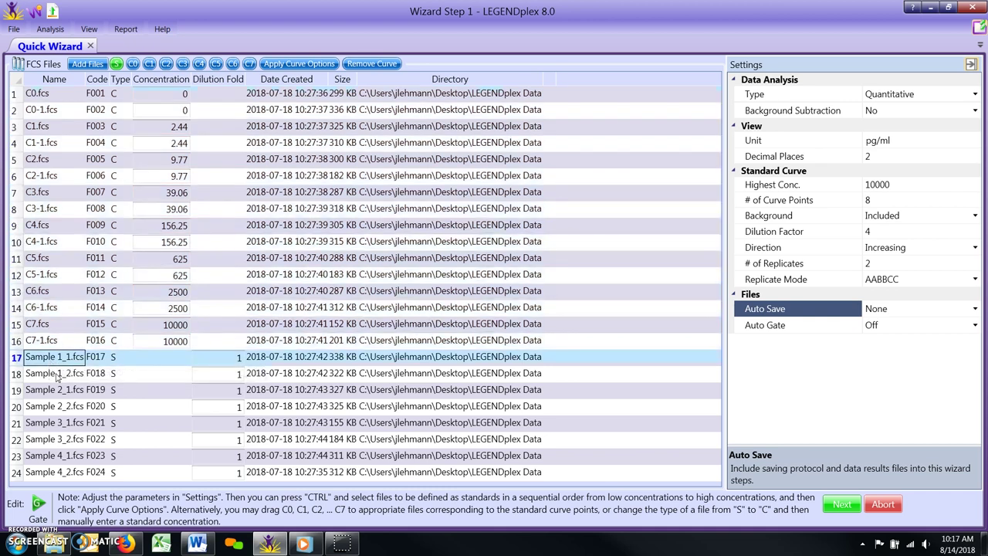
{"action": "left_click", "coordinate": [56, 375], "text": "ctrl"}
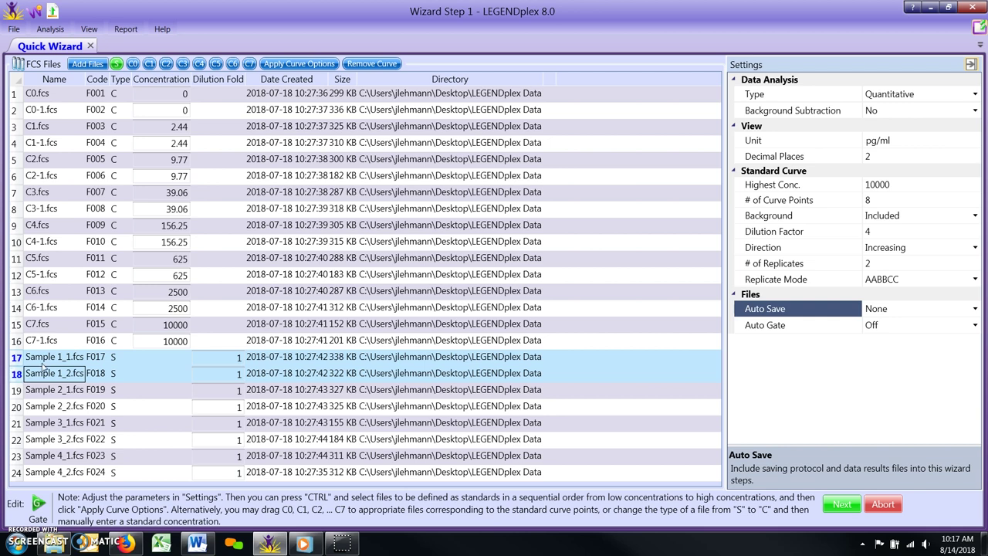
{"action": "right_click", "coordinate": [44, 369]}
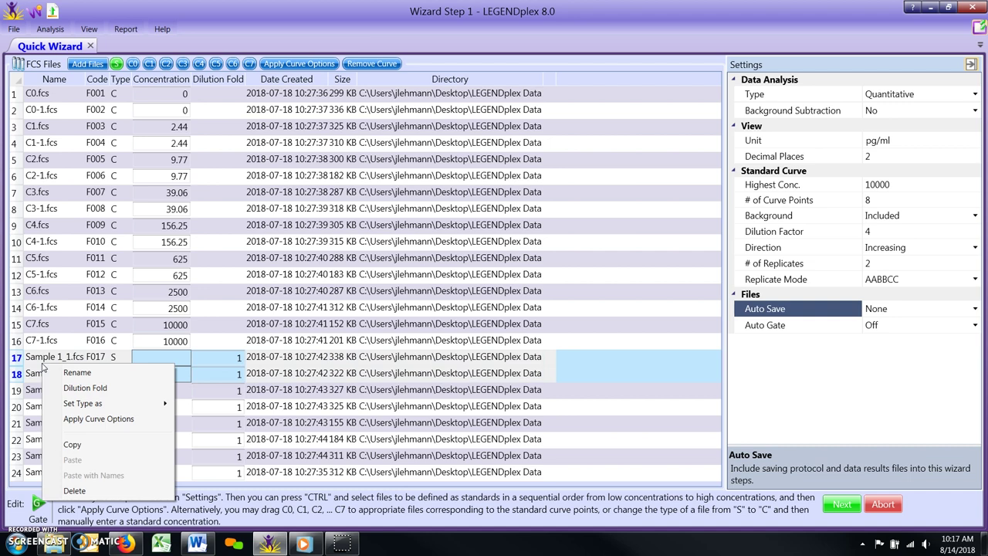
Step: Rename the two sample files with prefix Sample and starting number 1
{"action": "left_click", "coordinate": [106, 373]}
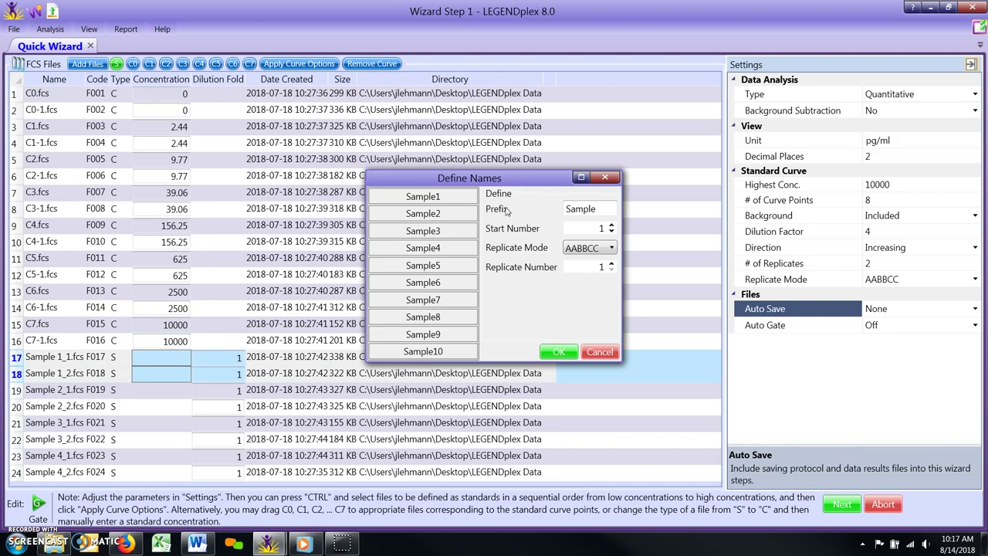
{"action": "left_click", "coordinate": [605, 209]}
{"action": "double_click", "coordinate": [601, 229]}
{"action": "left_click", "coordinate": [612, 224]}
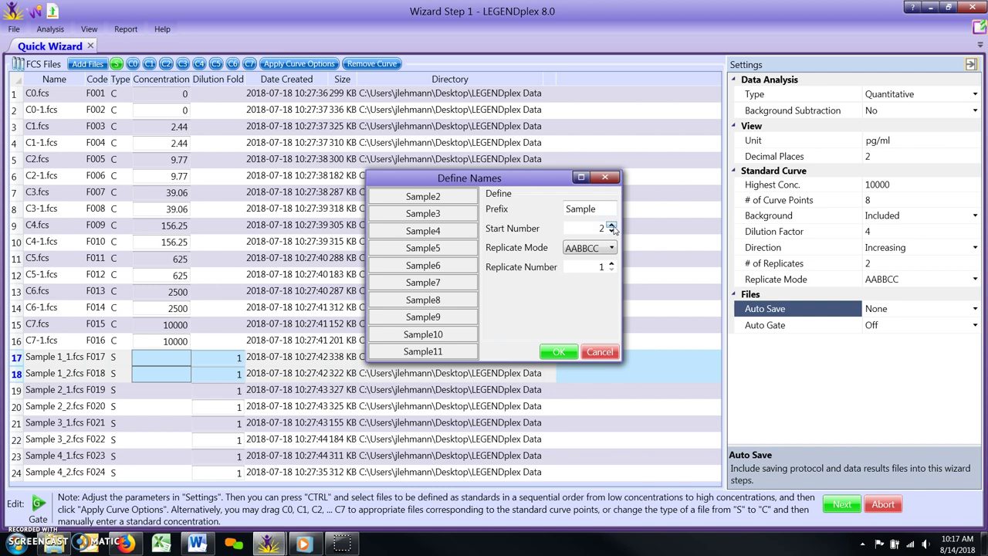
{"action": "left_click", "coordinate": [611, 225]}
{"action": "left_click", "coordinate": [611, 225]}
{"action": "left_click", "coordinate": [612, 232]}
{"action": "left_click", "coordinate": [611, 232]}
{"action": "left_click", "coordinate": [612, 231]}
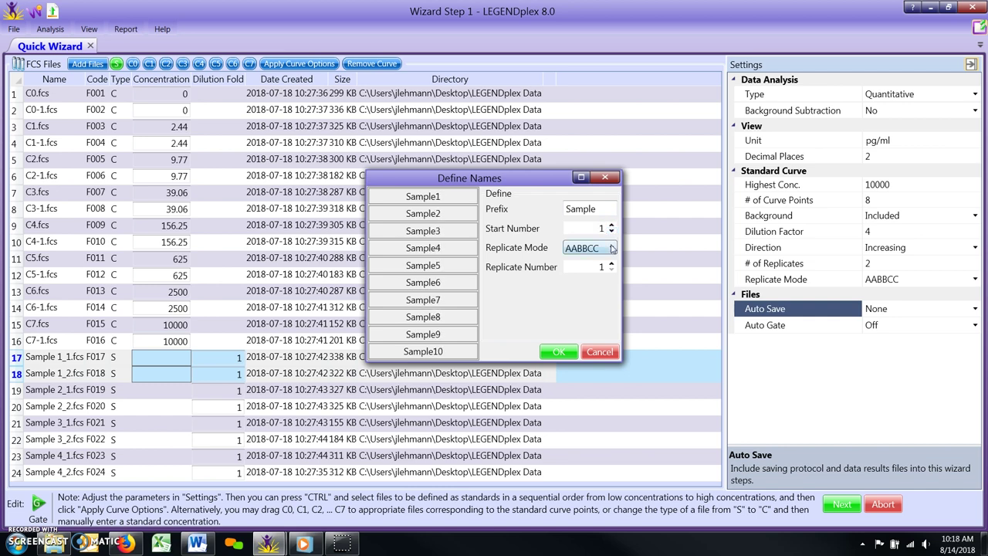
Step: Use AABBCC replicate mode with 2 replicates and confirm the Sample1 name
{"action": "left_click", "coordinate": [611, 248]}
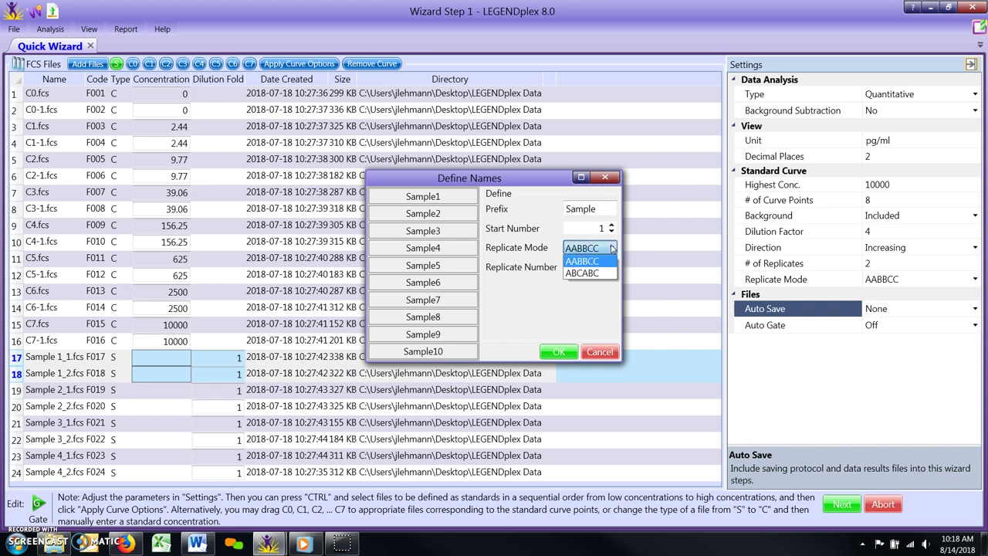
{"action": "left_click", "coordinate": [602, 262]}
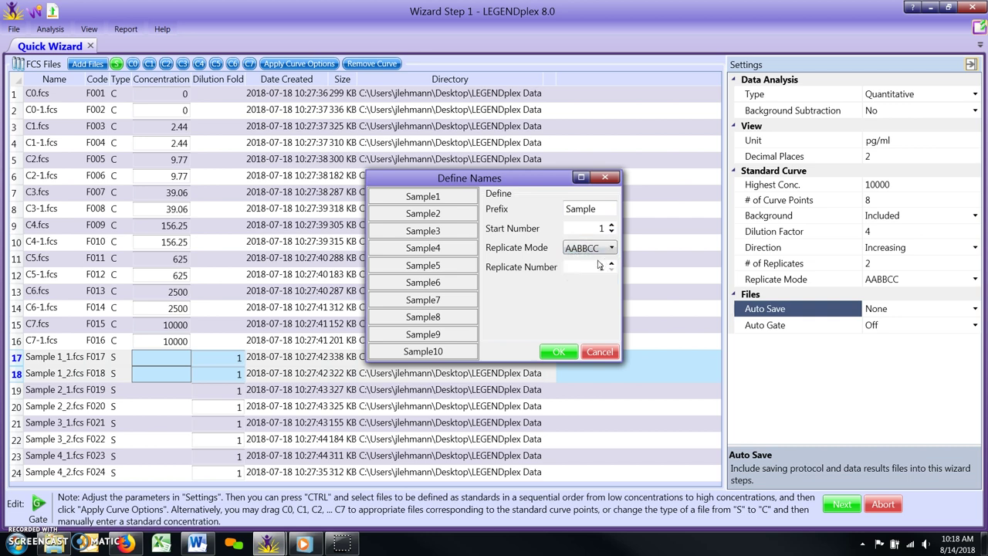
{"action": "double_click", "coordinate": [595, 264]}
{"action": "left_click", "coordinate": [612, 263]}
{"action": "left_click", "coordinate": [560, 353]}
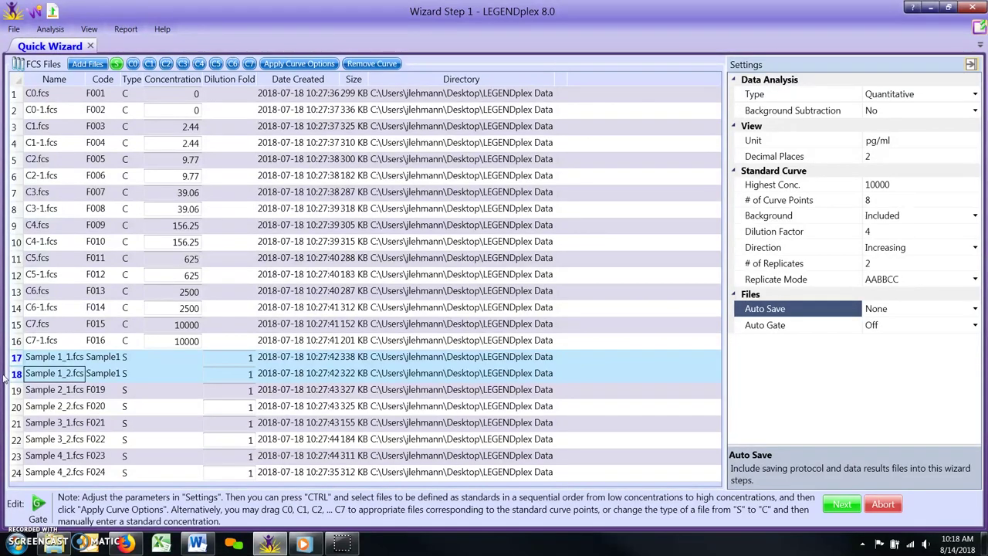
Step: Enter 2 in the Dilution Fold cell of Sample 1_1.fcs (row 17)
{"action": "left_click", "coordinate": [239, 356]}
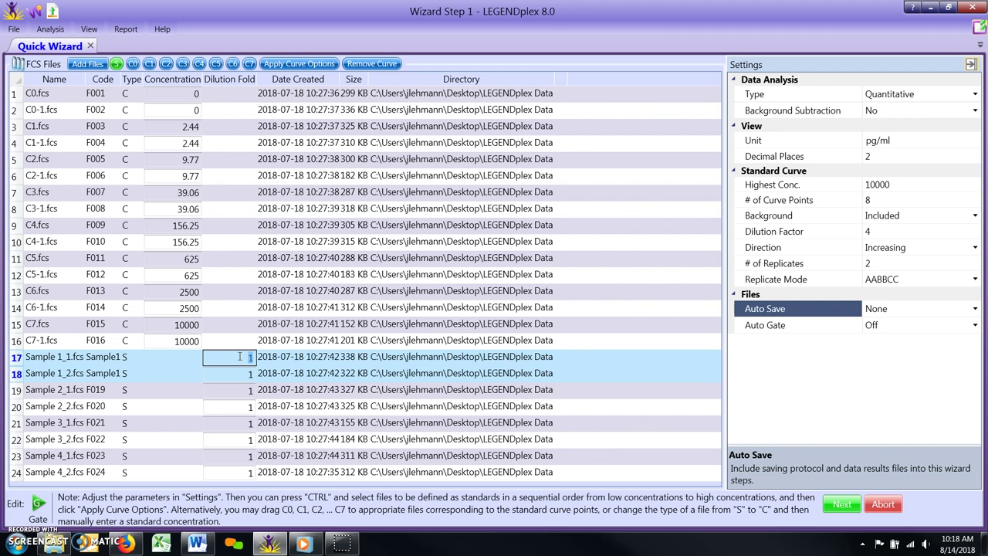
{"action": "type", "text": "2"}
{"action": "key", "text": "Return"}
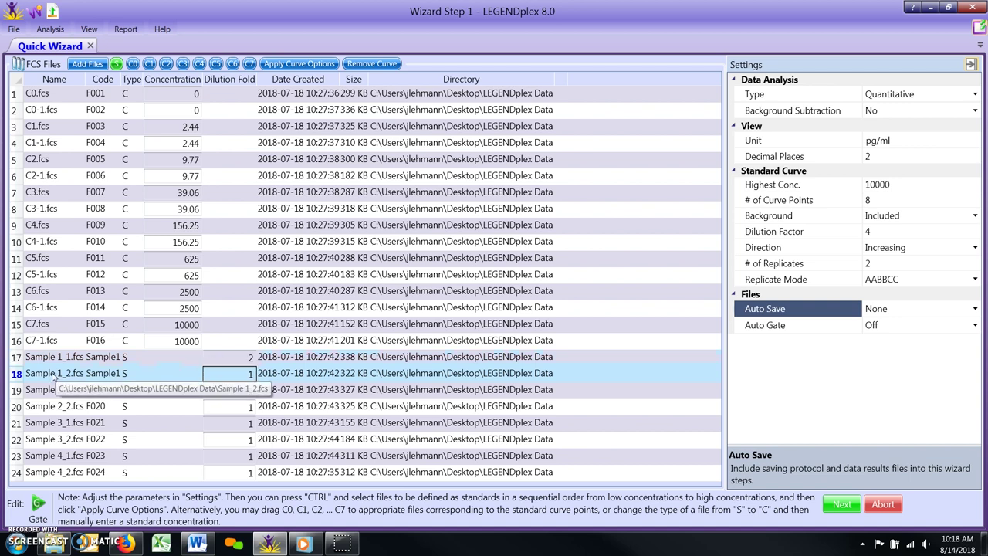
Step: Set dilution fold 2 for rows 18–22 (Sample 1_2 to 3_2), then proceed to C0.fcs gating
{"action": "left_click", "coordinate": [16, 439], "text": "shift"}
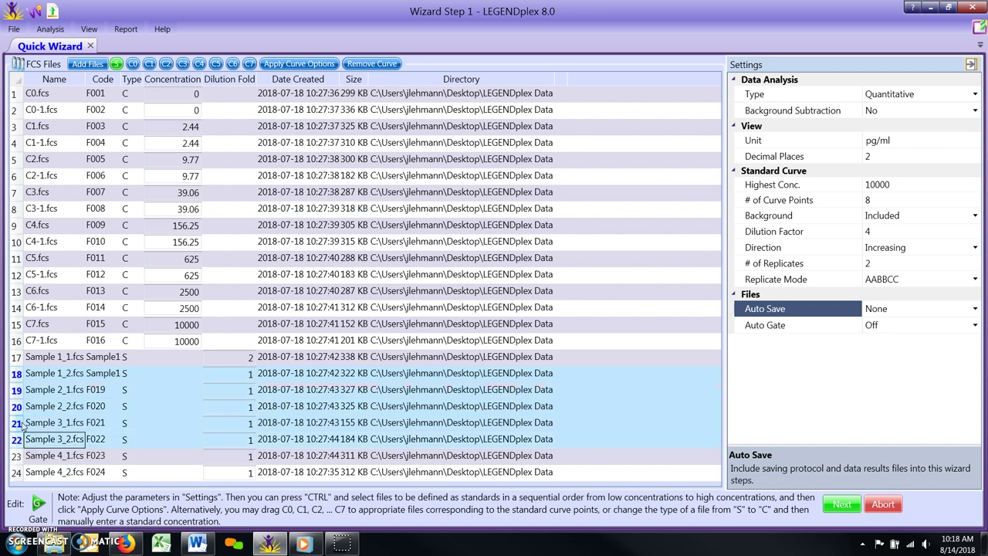
{"action": "right_click", "coordinate": [23, 422]}
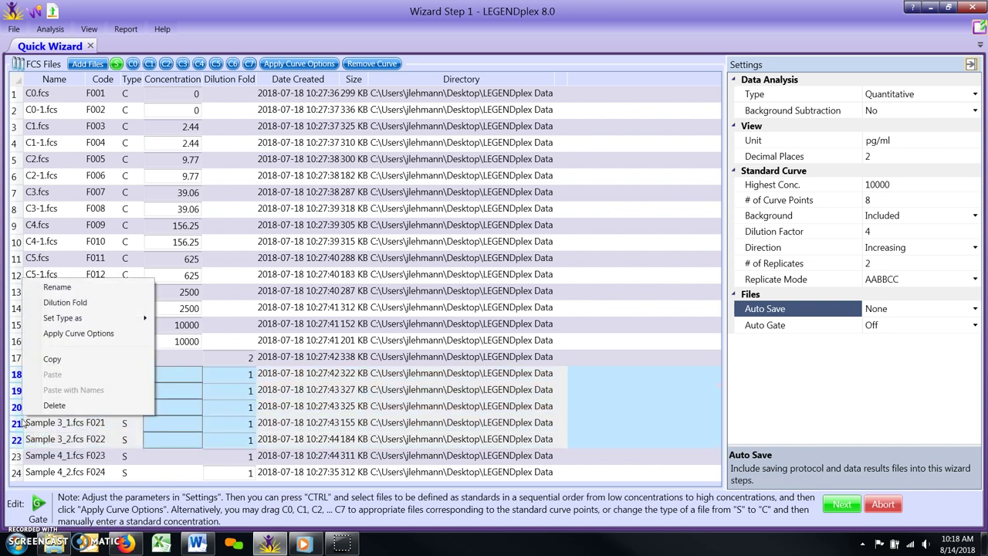
{"action": "left_click", "coordinate": [63, 302]}
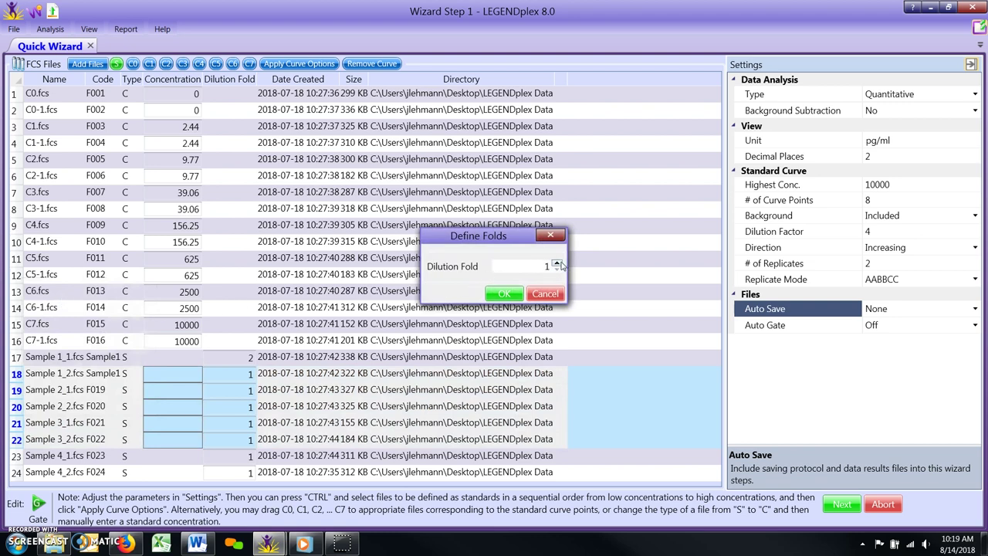
{"action": "left_click", "coordinate": [557, 264]}
{"action": "left_click", "coordinate": [503, 293]}
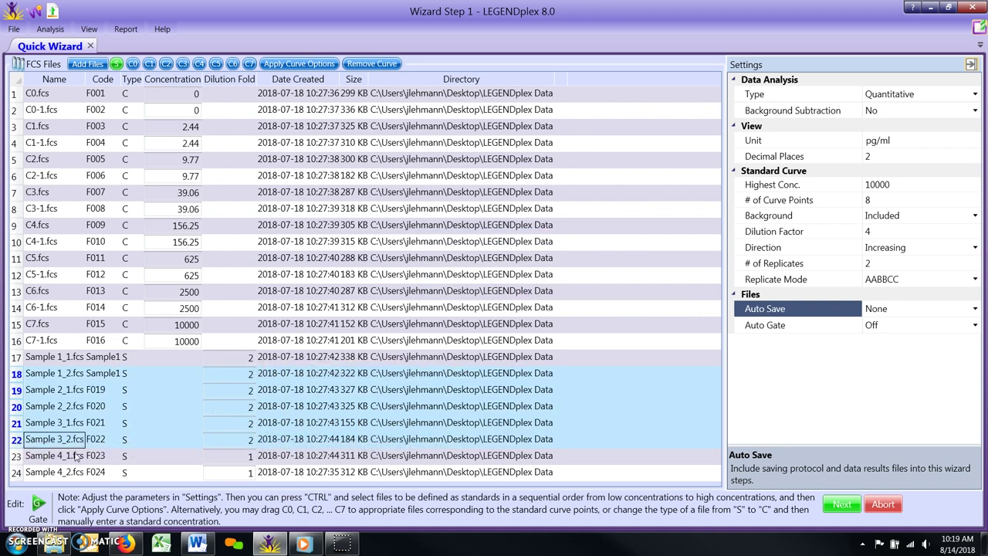
{"action": "left_click", "coordinate": [842, 505]}
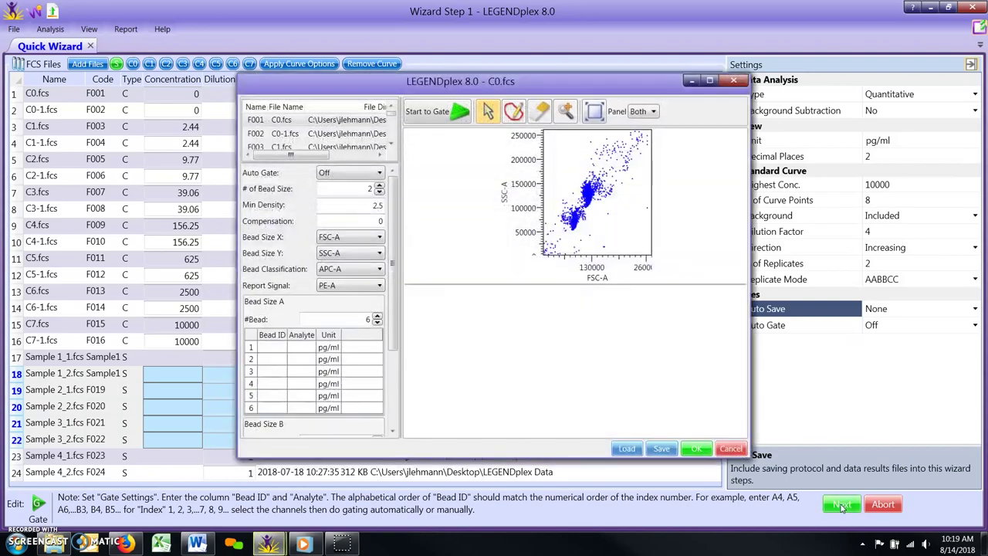